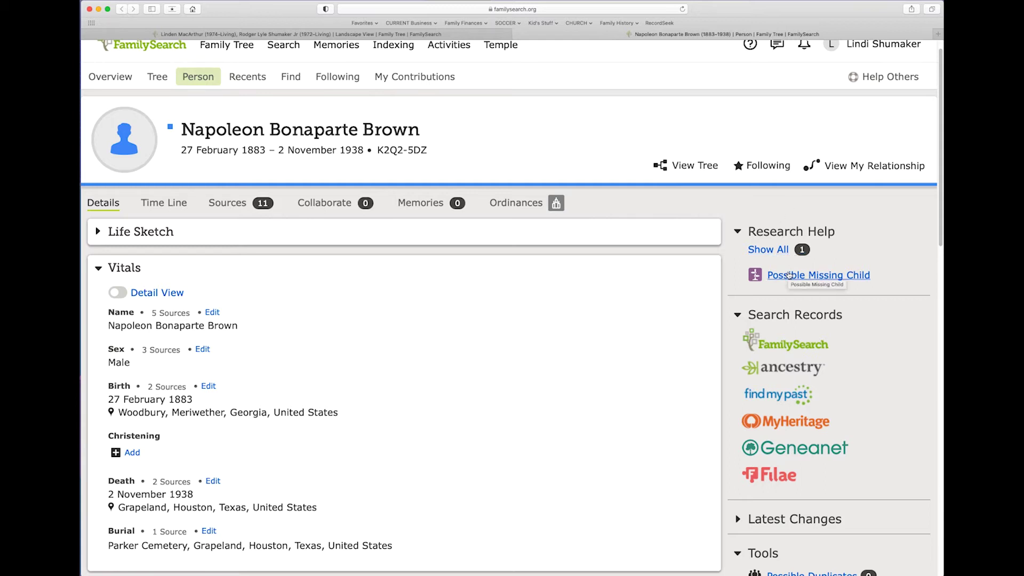
# Step: Switch to the browser tab showing the landscape family tree and open the historical images search there
pyautogui.scroll(1, 675, 356)
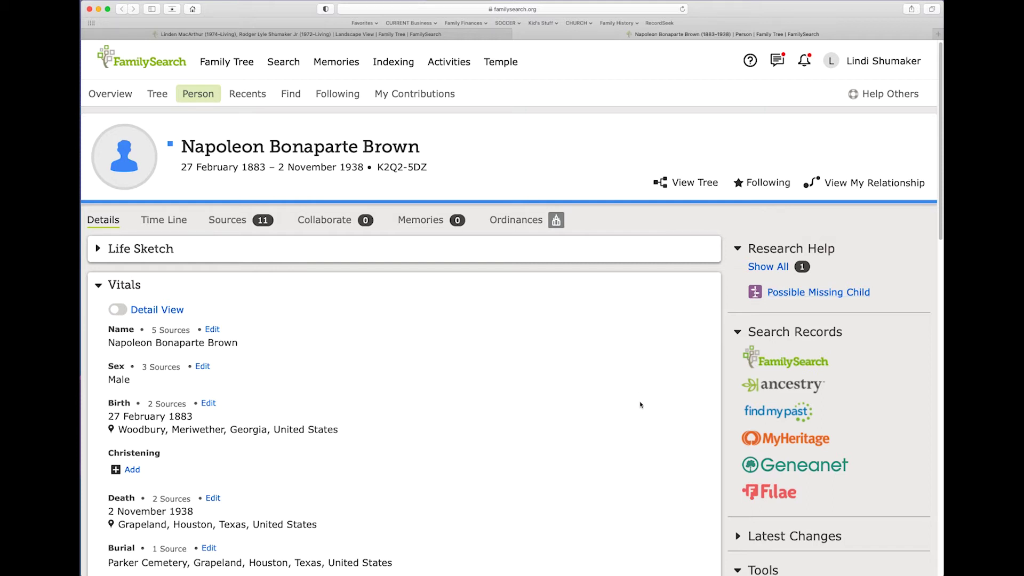
pyautogui.click(289, 66)
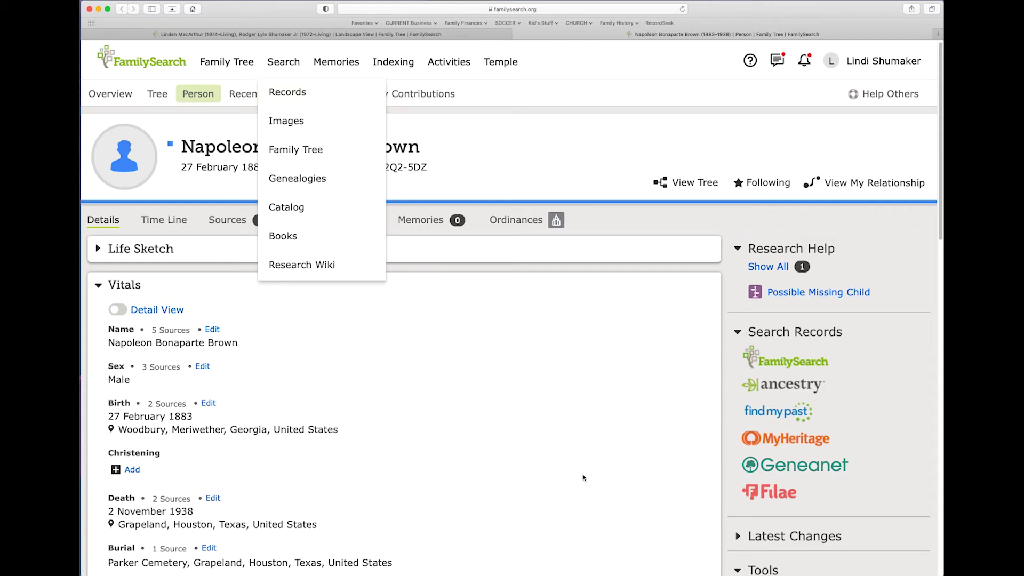
pyautogui.click(456, 33)
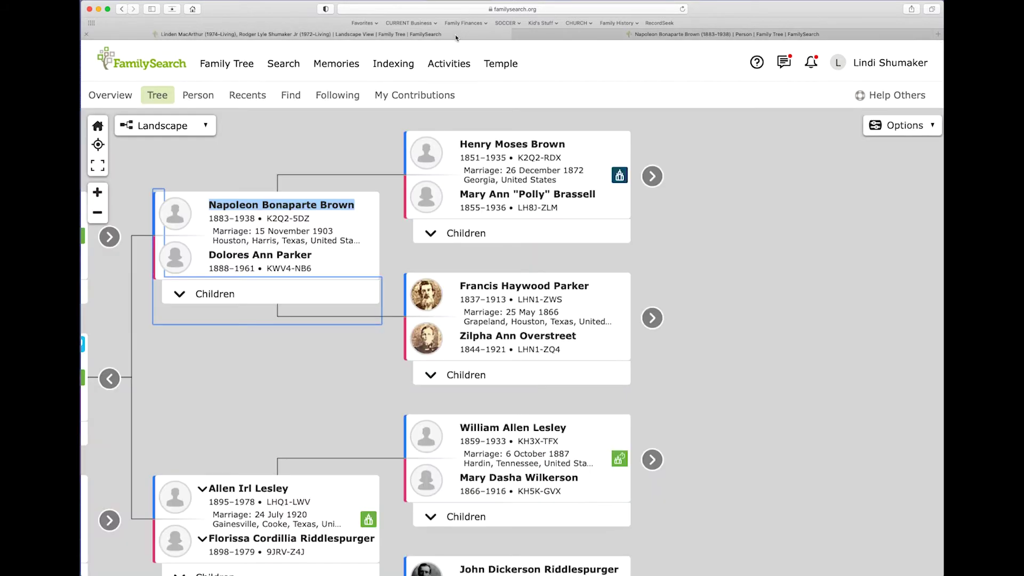
pyautogui.click(293, 64)
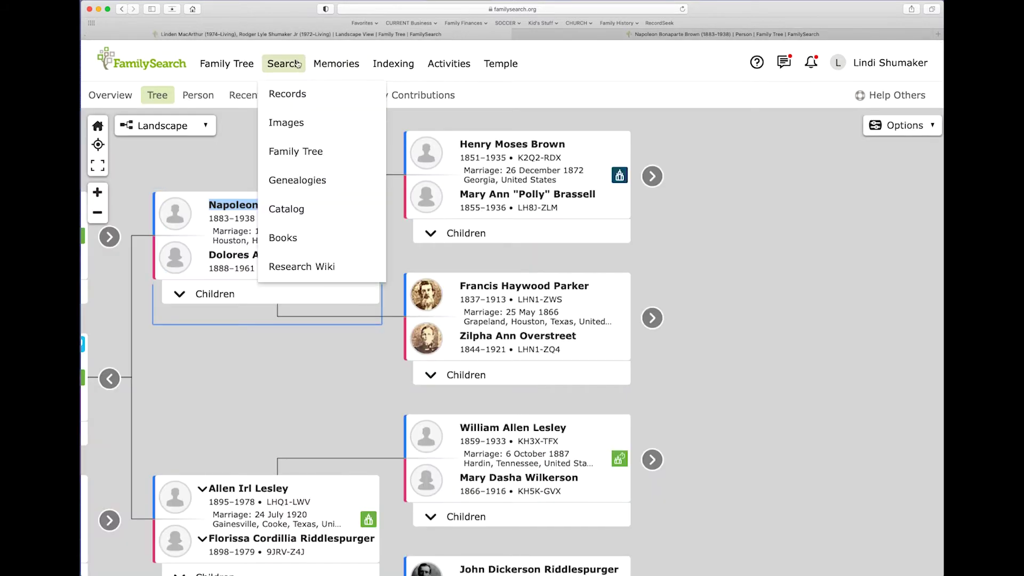
pyautogui.click(305, 124)
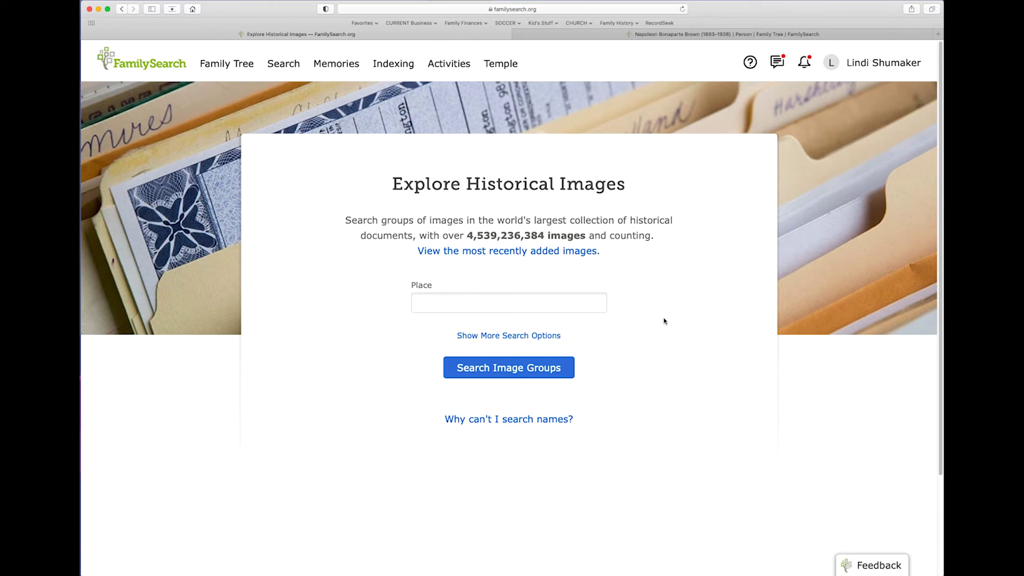
# Step: Set the place for the historical image search to Georgia, United States
pyautogui.moveTo(467, 235); pyautogui.dragTo(543, 233)
pyautogui.click(544, 233)
pyautogui.click(505, 304)
pyautogui.write('Gerog')
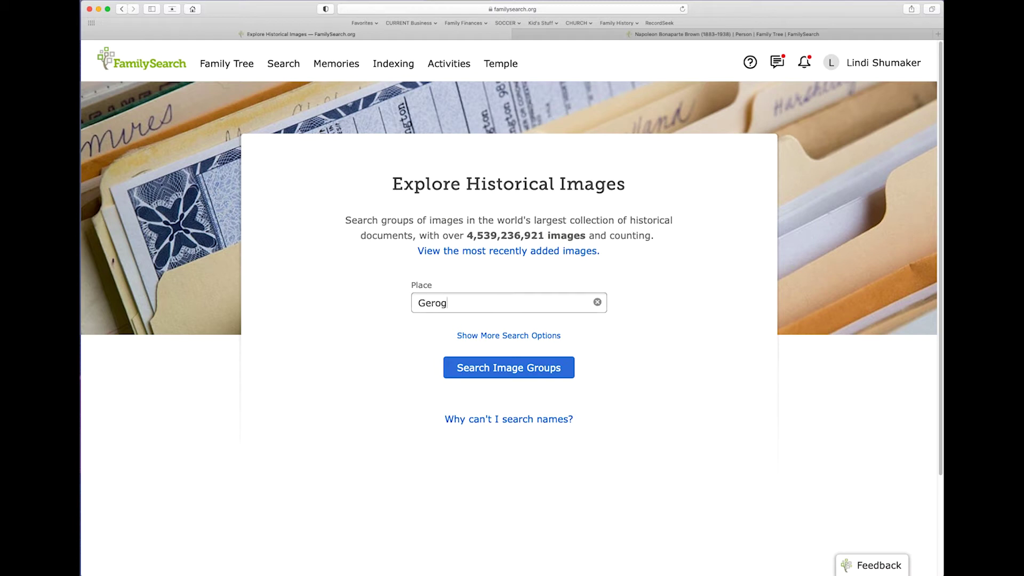
pyautogui.press('BackSpace')
pyautogui.press('BackSpace')
pyautogui.press('BackSpace')
pyautogui.write('o')
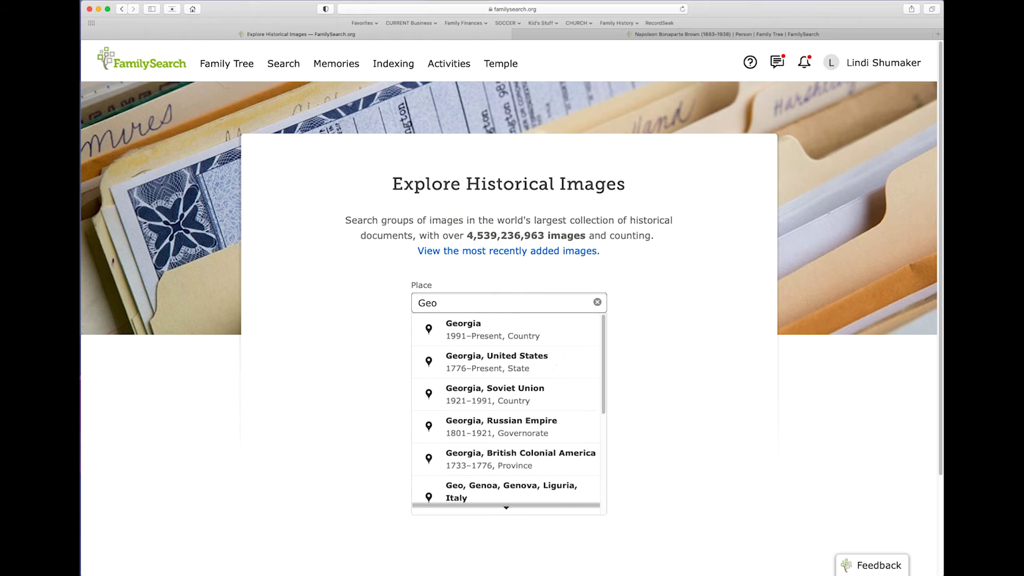
pyautogui.click(480, 373)
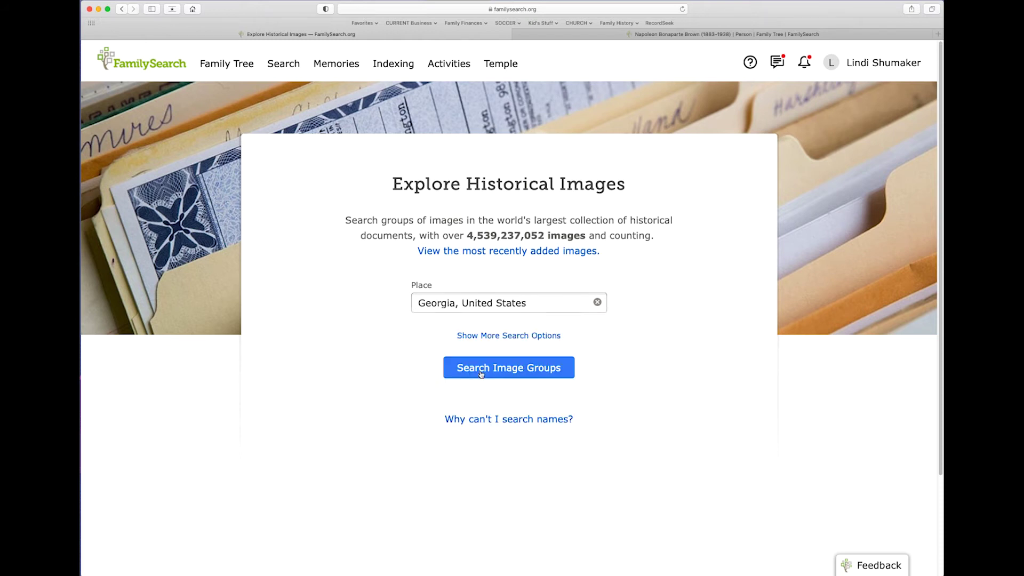
# Step: Expand the additional search options, keep Georgia, United States as the place, and search the image groups
pyautogui.click(502, 336)
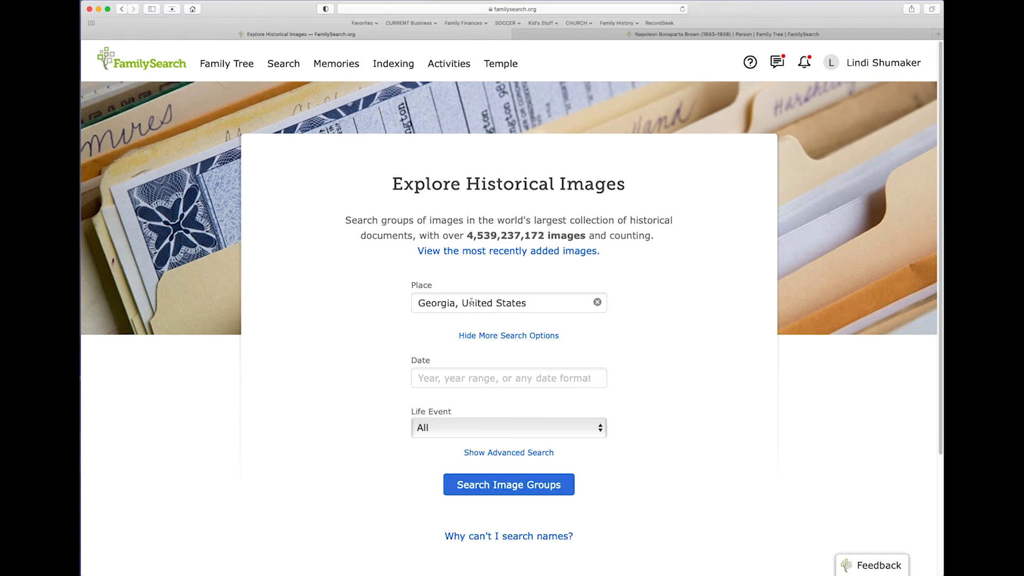
pyautogui.click(538, 303)
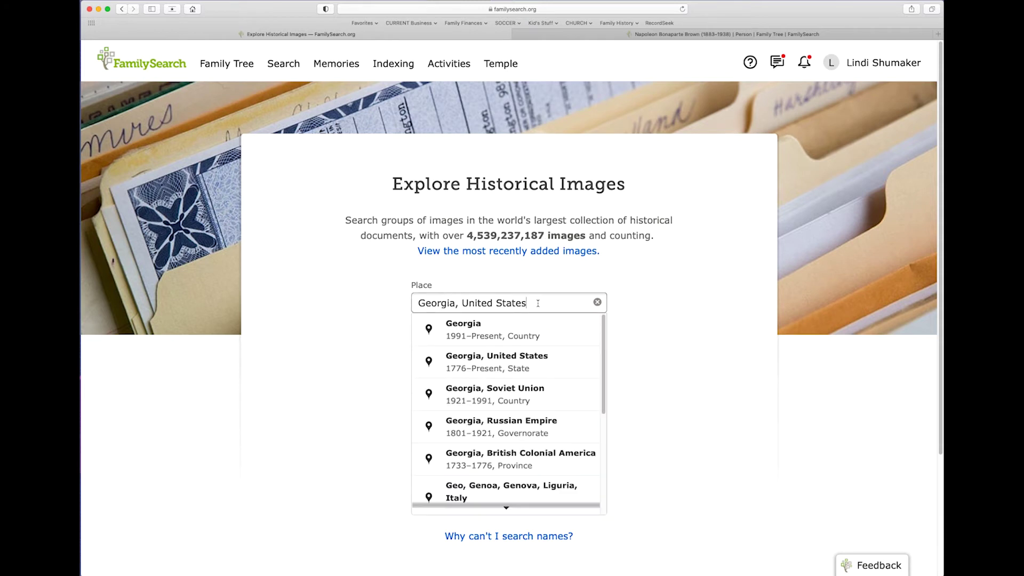
pyautogui.click(500, 367)
pyautogui.click(501, 487)
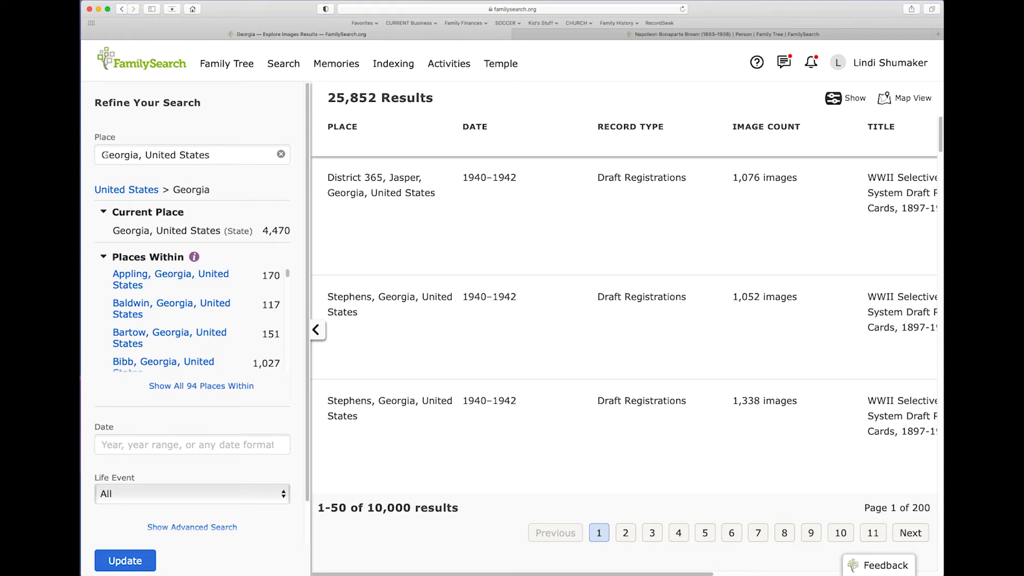
# Step: Narrow the search place to Woodbury, Meriwether, Georgia, United States and update the results
pyautogui.scroll(-5, 246, 337)
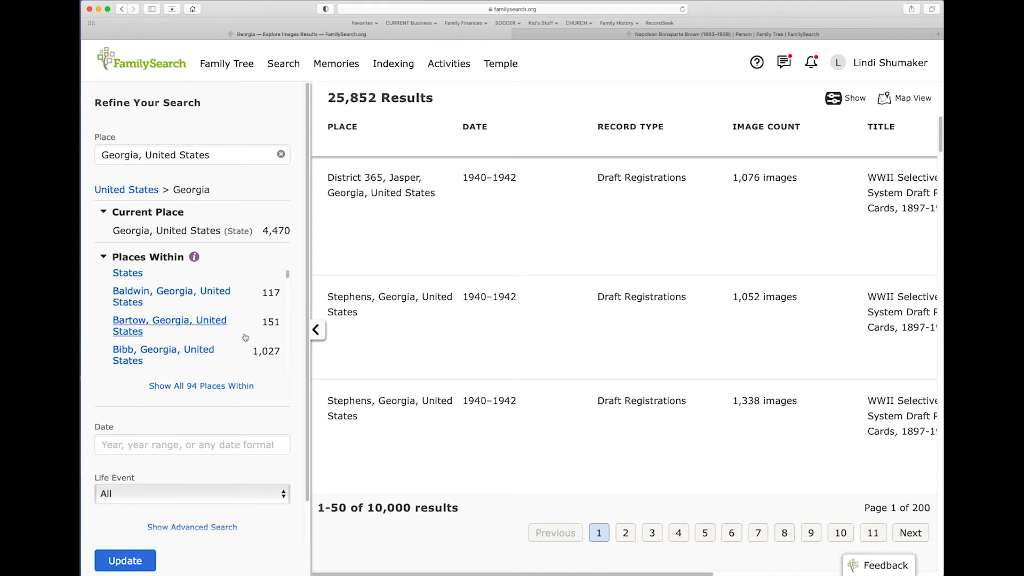
pyautogui.scroll(-3, 246, 336)
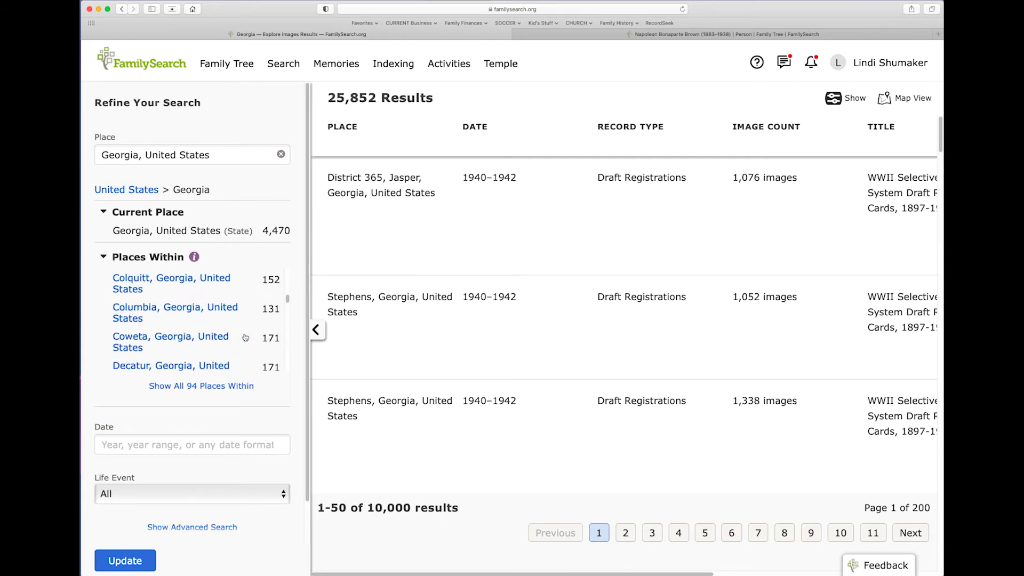
pyautogui.click(103, 154)
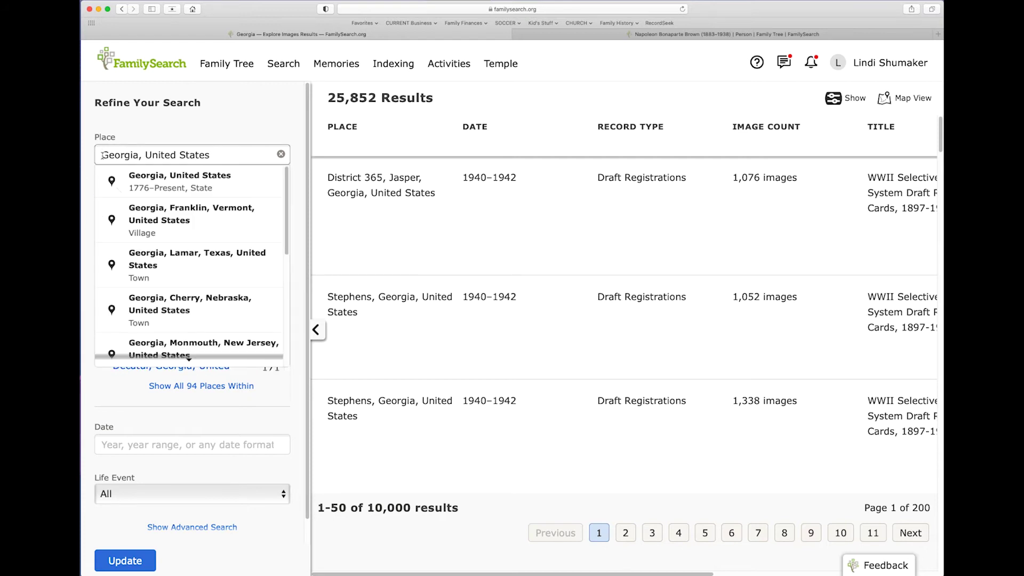
pyautogui.write('Woodbury')
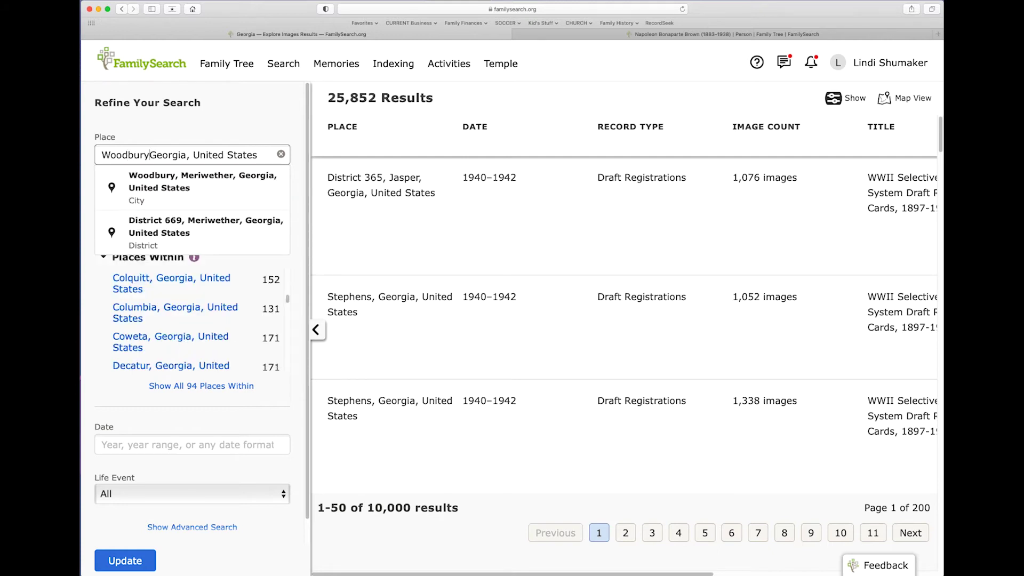
pyautogui.click(148, 180)
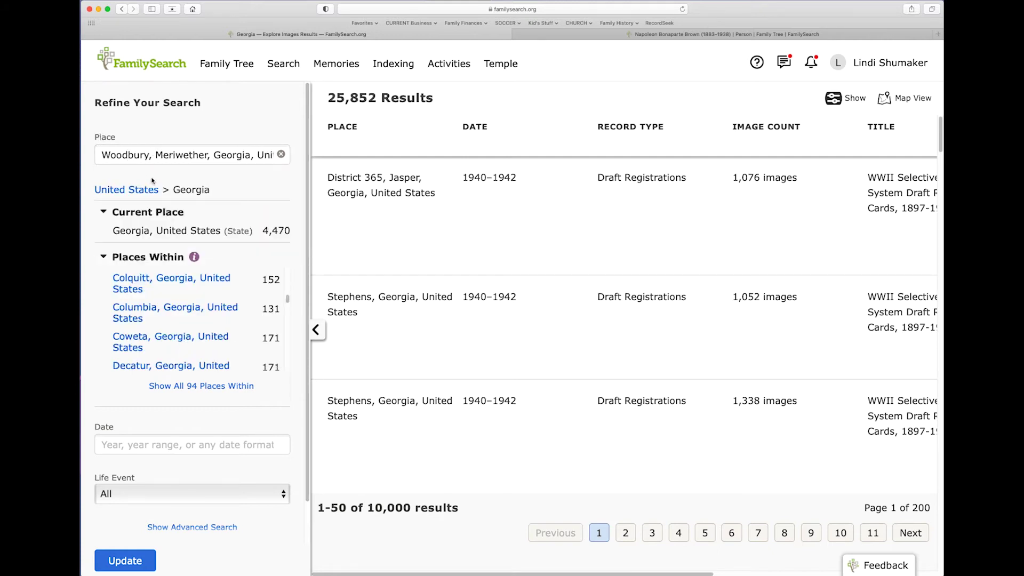
pyautogui.click(144, 560)
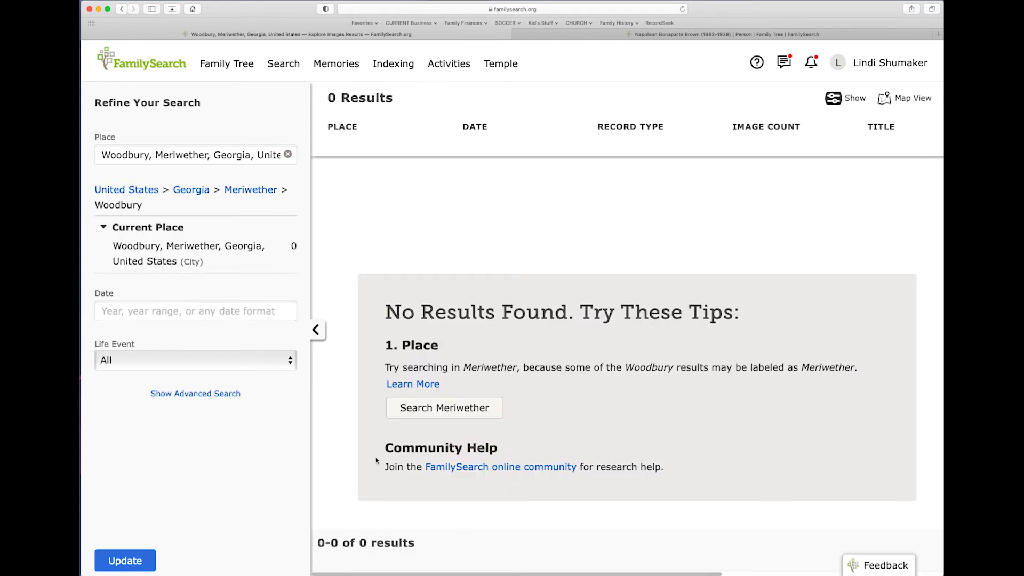
# Step: Broaden the search place to Meriwether, Georgia, United States by removing the city, and update the results
pyautogui.moveTo(156, 155); pyautogui.dragTo(91, 153)
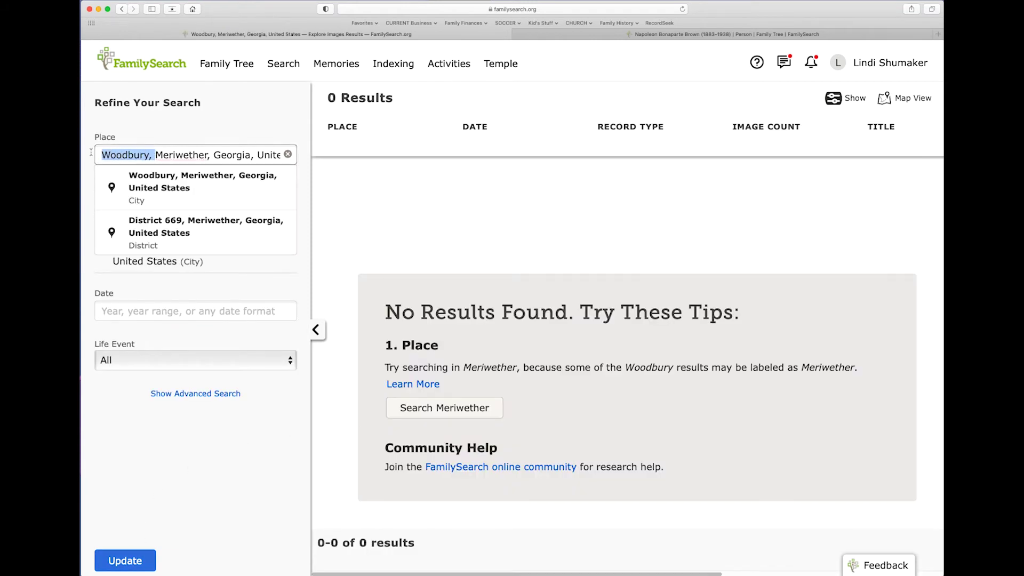
pyautogui.press('BackSpace')
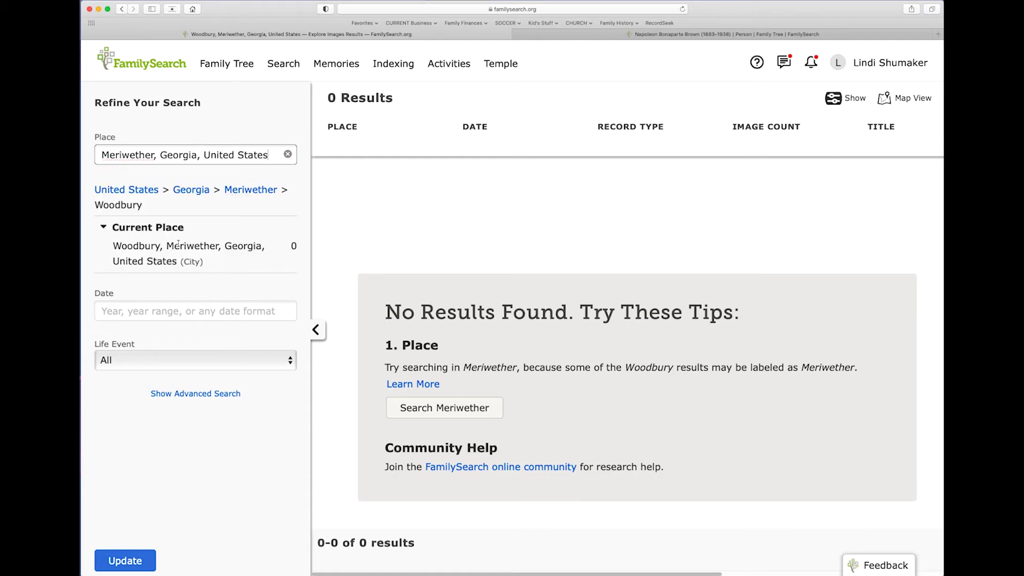
pyautogui.click(144, 304)
pyautogui.click(125, 561)
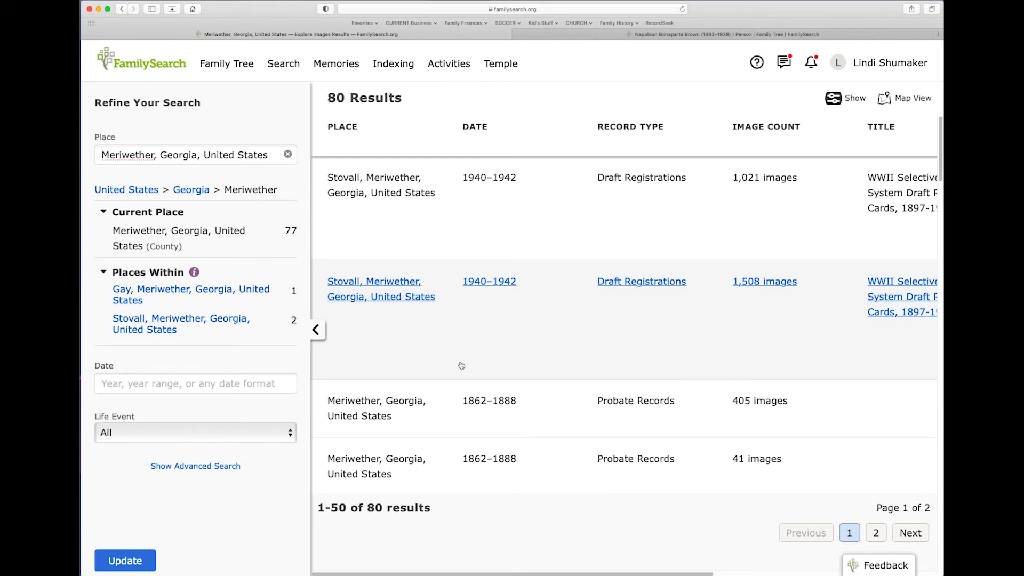
# Step: Open the 1,508-image Stovall, Meriwether draft registrations group and view images 1 and 17 at full size
pyautogui.click(383, 286)
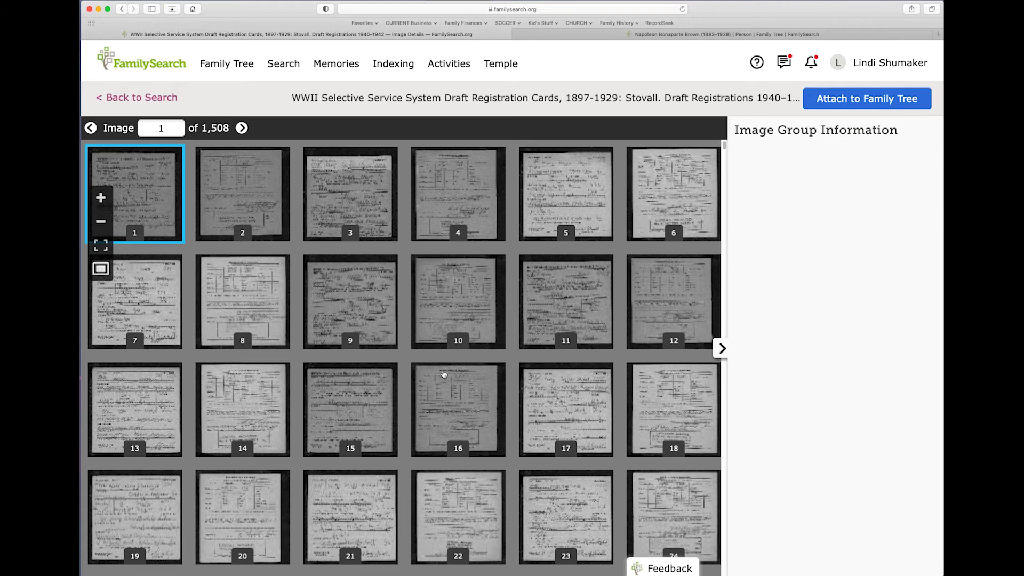
pyautogui.click(148, 182)
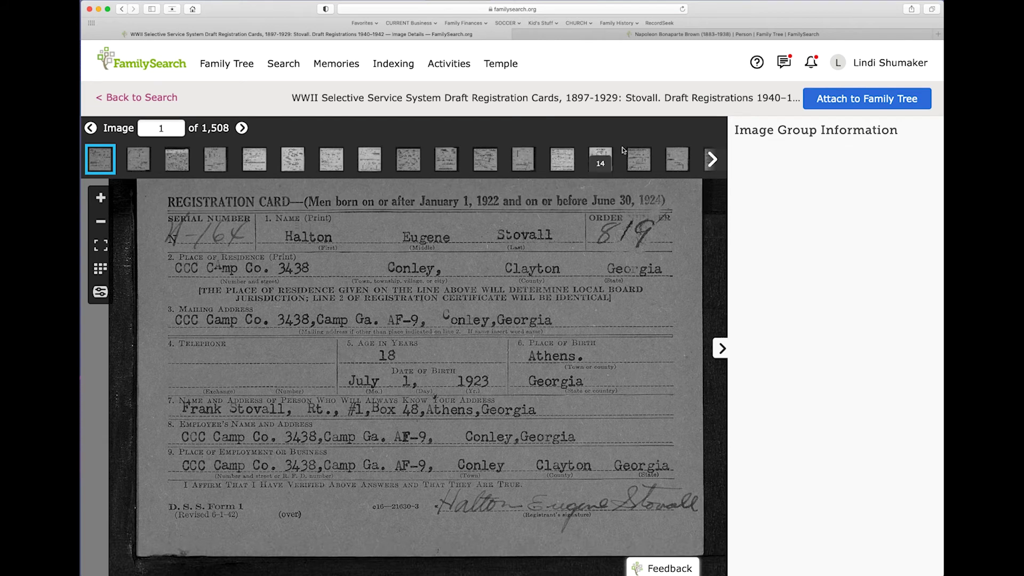
pyautogui.click(713, 159)
pyautogui.click(133, 165)
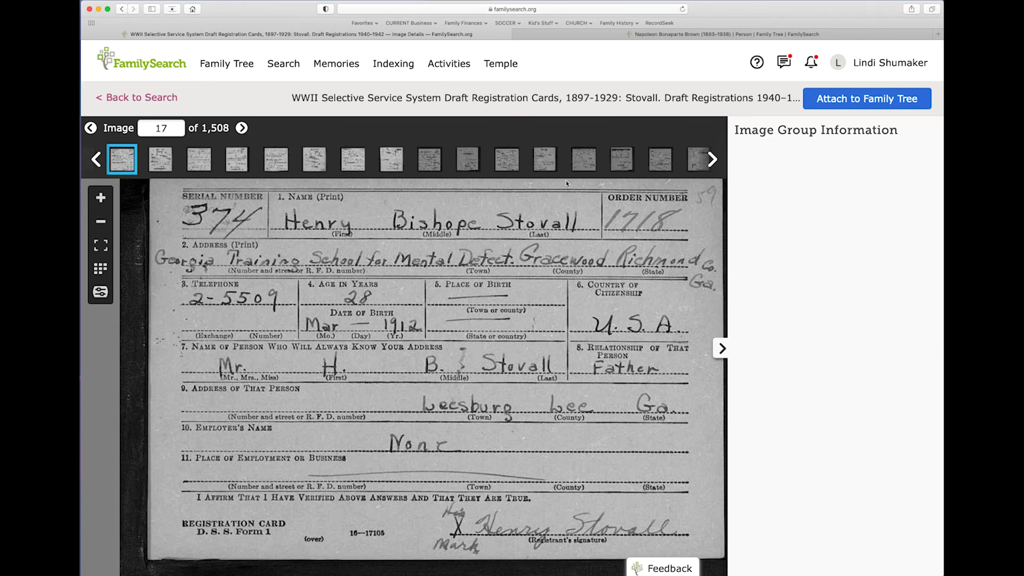
# Step: Page forward one image at a time through the draft registration cards to image 23
pyautogui.click(242, 128)
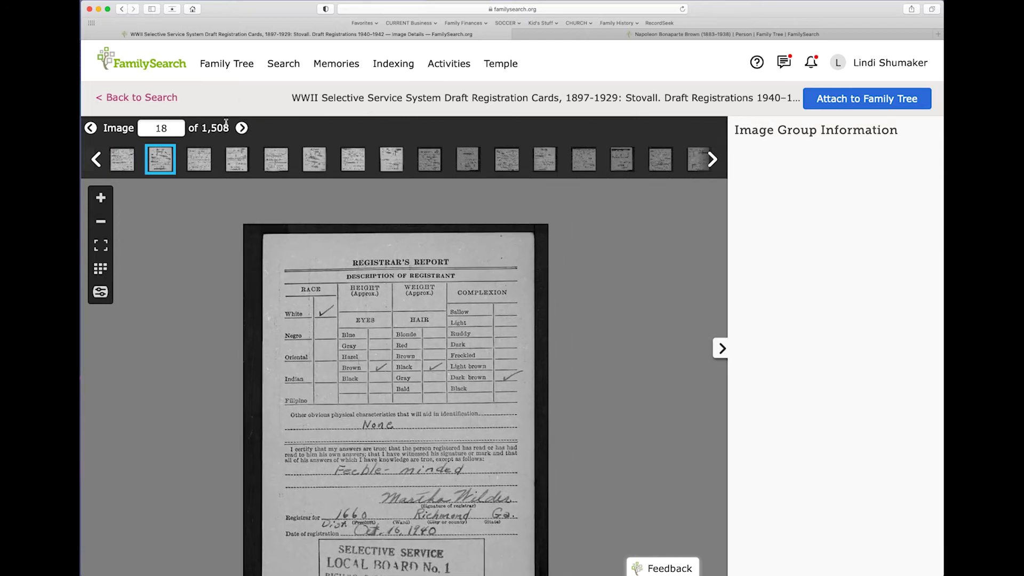
pyautogui.click(242, 128)
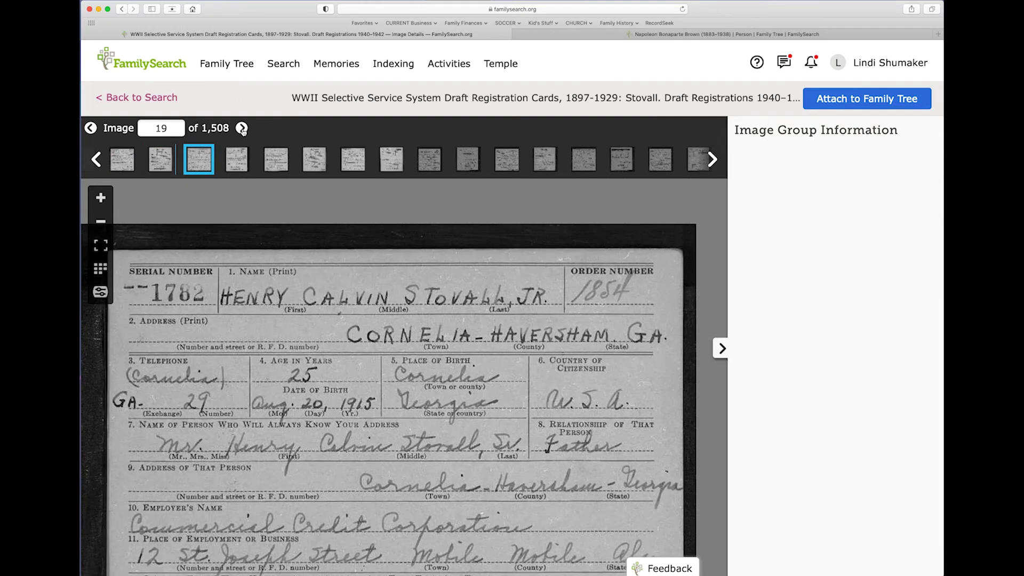
pyautogui.click(242, 128)
pyautogui.click(241, 128)
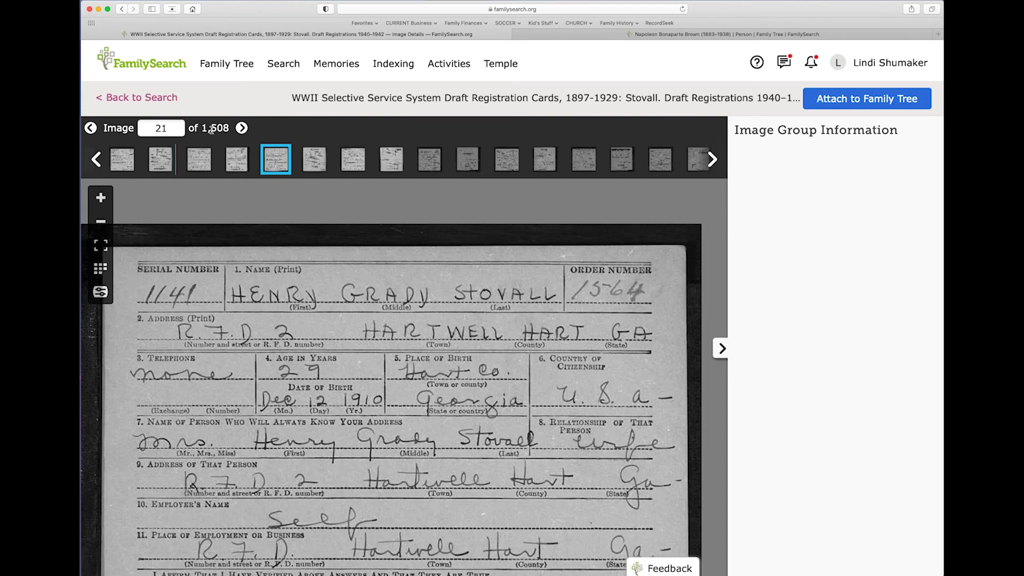
pyautogui.click(242, 128)
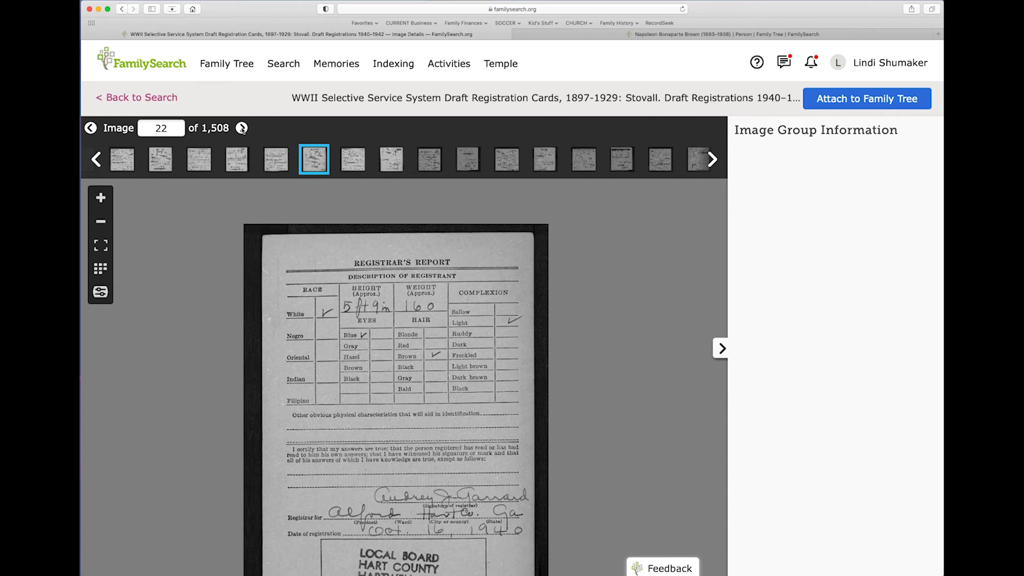
pyautogui.click(245, 130)
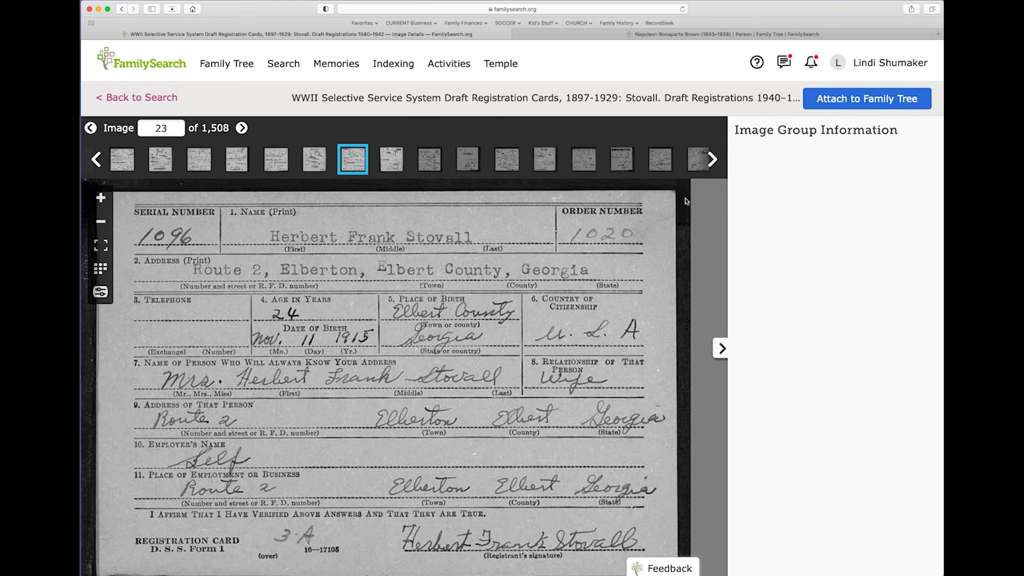
# Step: Start attaching image 23 to the Family Tree with the default source title, and open the person selection list
pyautogui.click(851, 102)
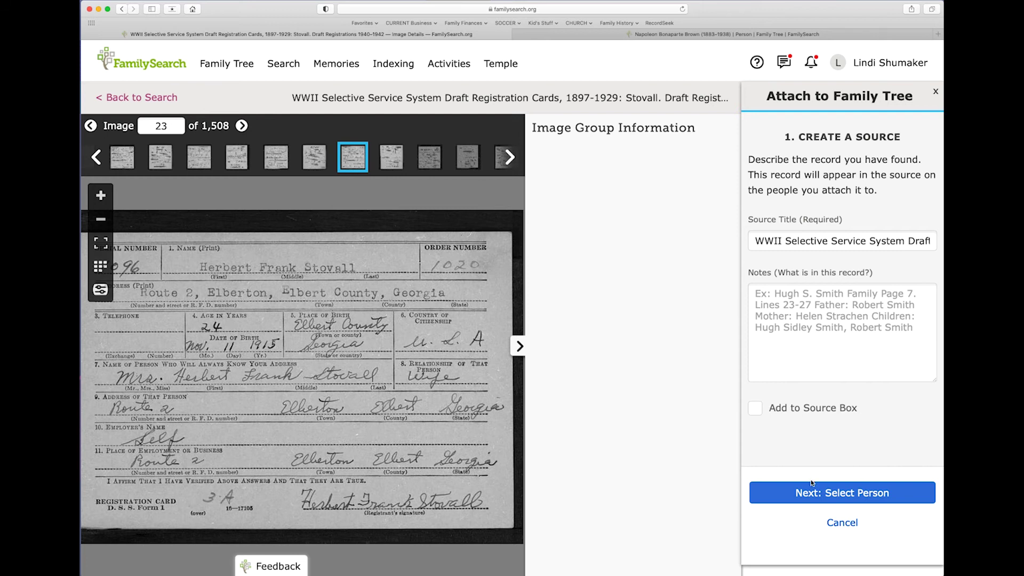
pyautogui.click(821, 493)
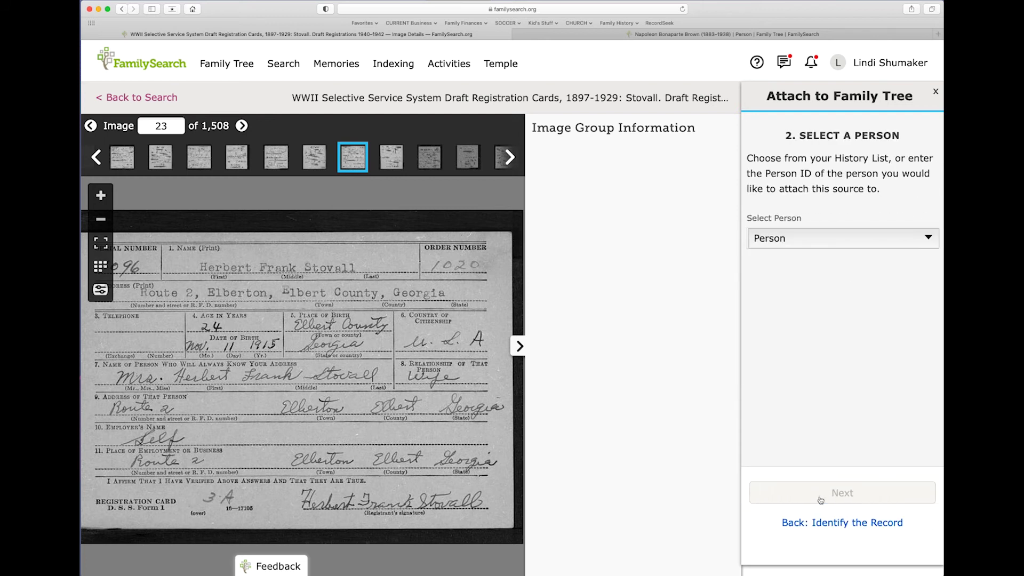
pyautogui.click(802, 244)
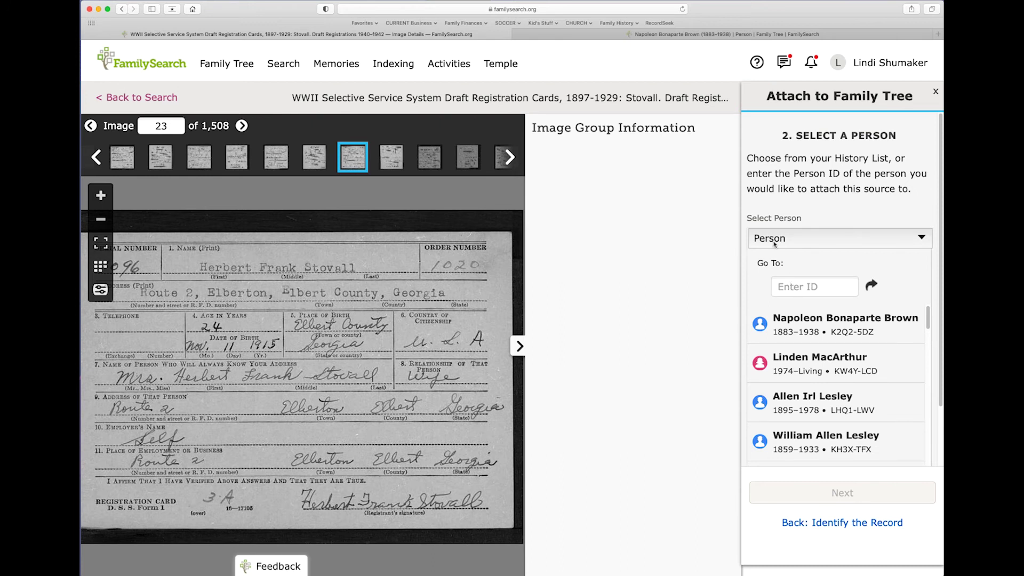
# Step: Look up the ancestor's Person ID on the person page and return to the ID field of the source attachment form
pyautogui.click(590, 35)
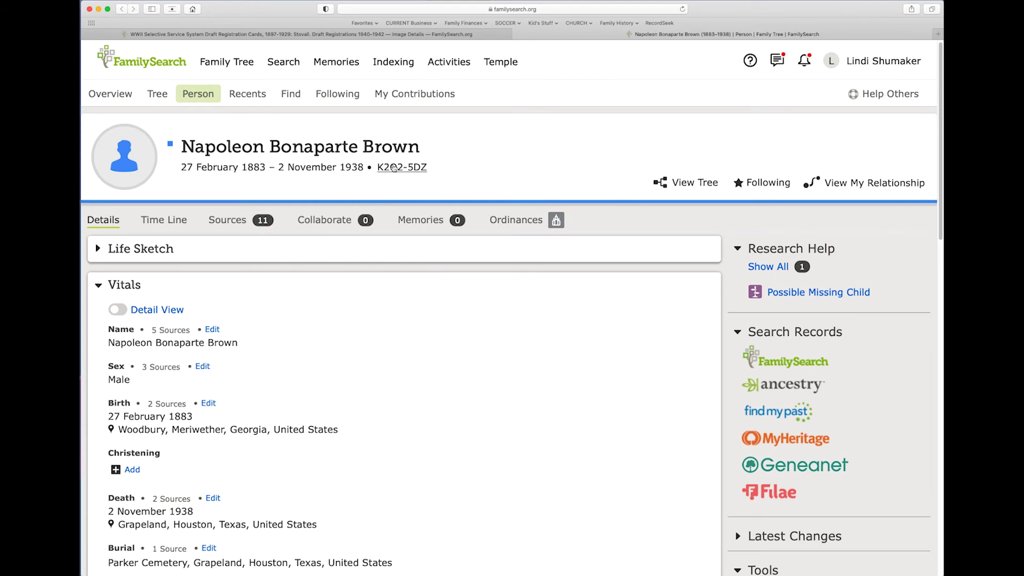
pyautogui.click(400, 150)
pyautogui.click(406, 35)
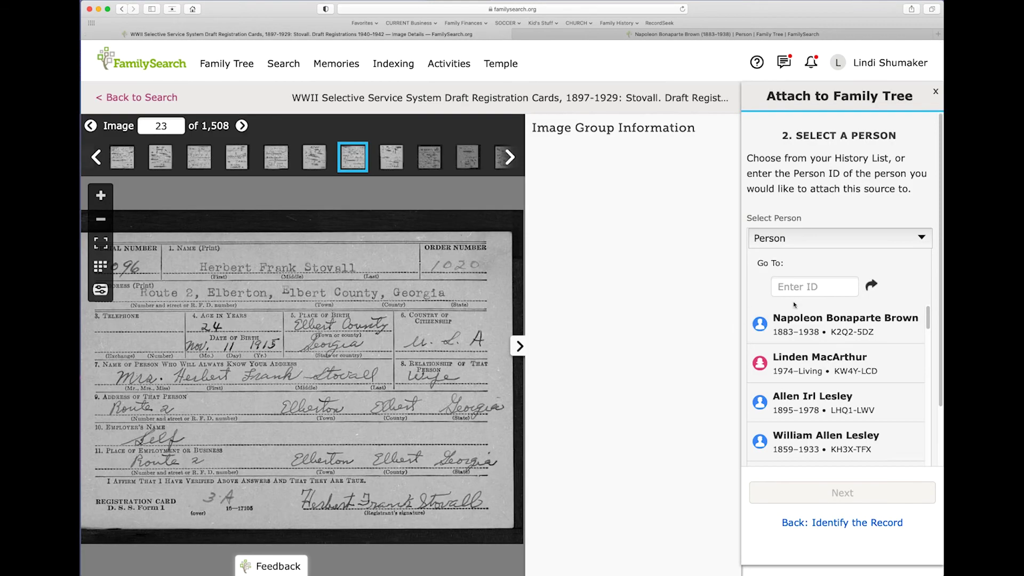
pyautogui.click(791, 287)
pyautogui.moveTo(278, 399); pyautogui.dragTo(300, 391)
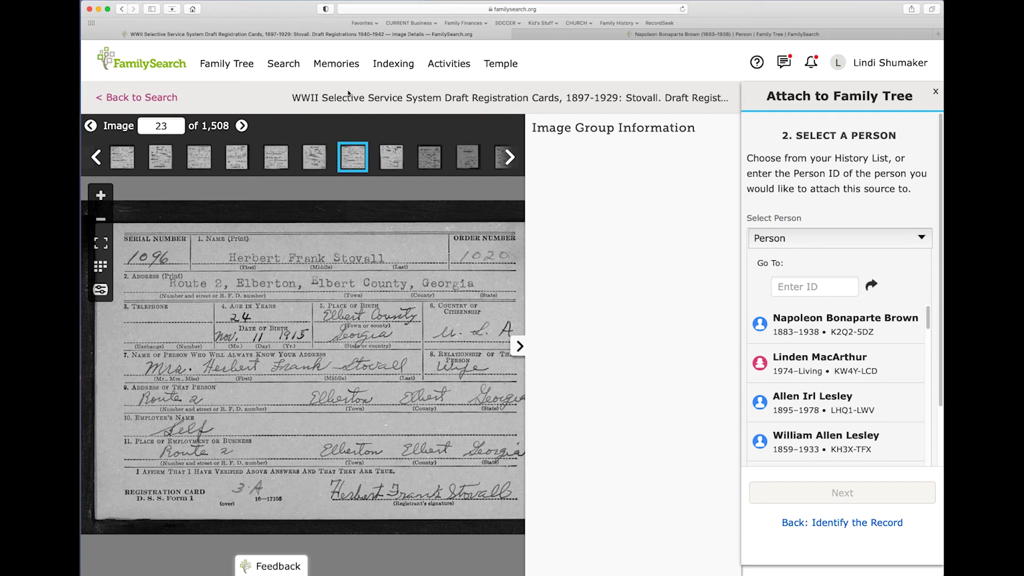
# Step: Start a new historical images search and find the image groups for California, United States
pyautogui.click(287, 67)
pyautogui.click(283, 122)
pyautogui.click(451, 305)
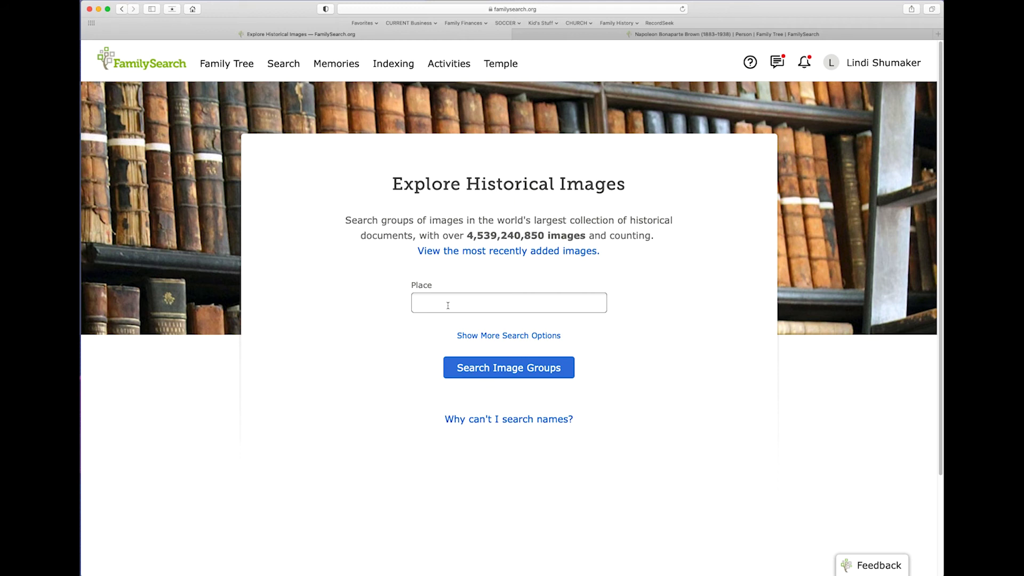
pyautogui.write('californi')
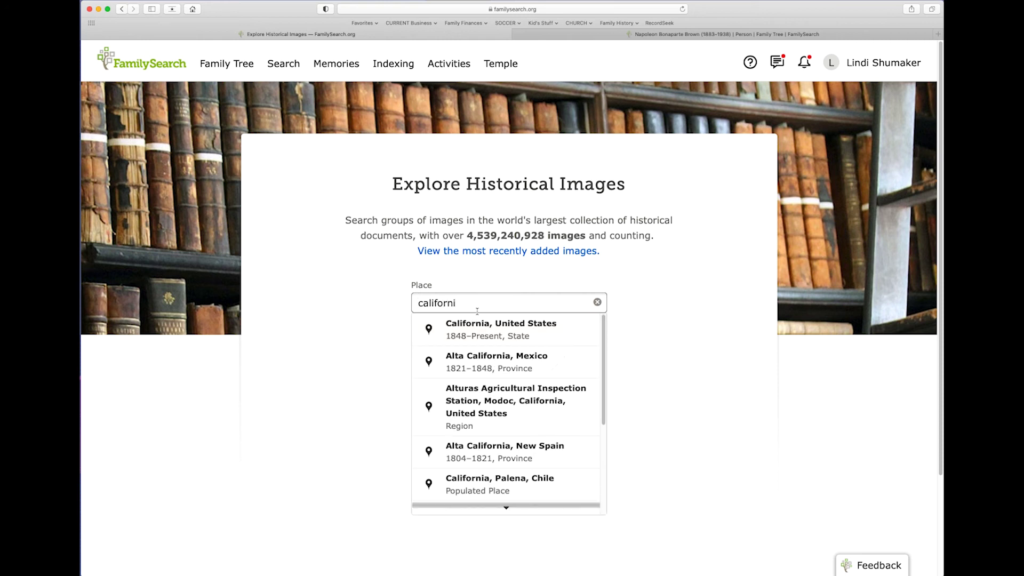
pyautogui.click(474, 338)
pyautogui.click(492, 372)
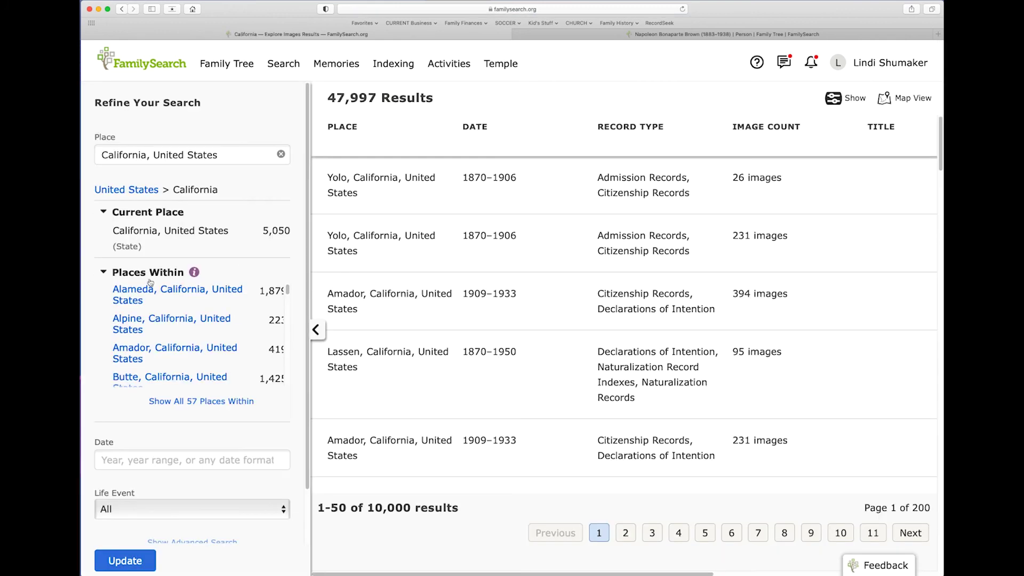
# Step: Filter the California results to the Birth life event, keeping all five primary record types
pyautogui.scroll(-1, 160, 450)
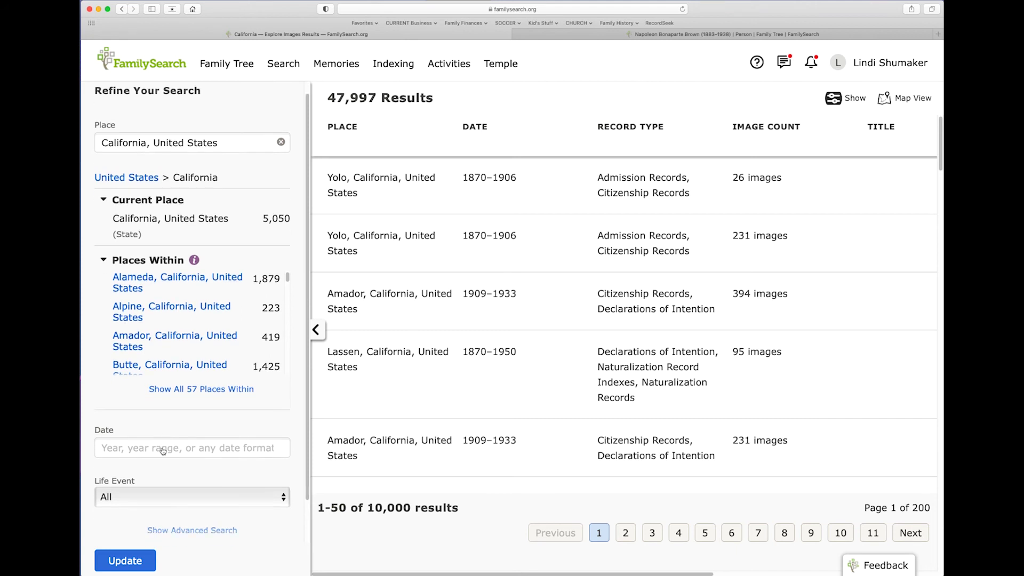
pyautogui.click(136, 498)
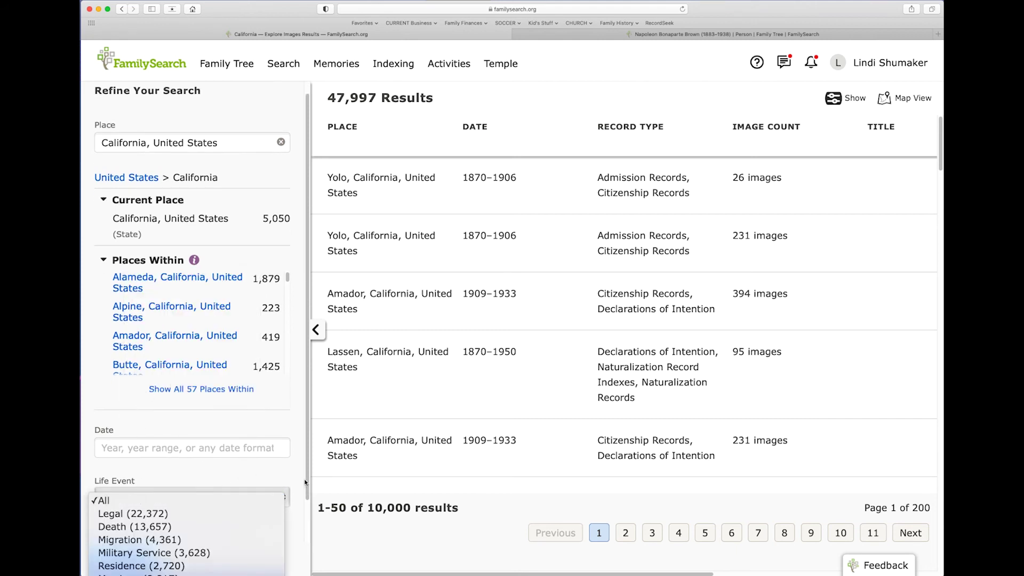
pyautogui.click(313, 503)
pyautogui.scroll(-2, 262, 505)
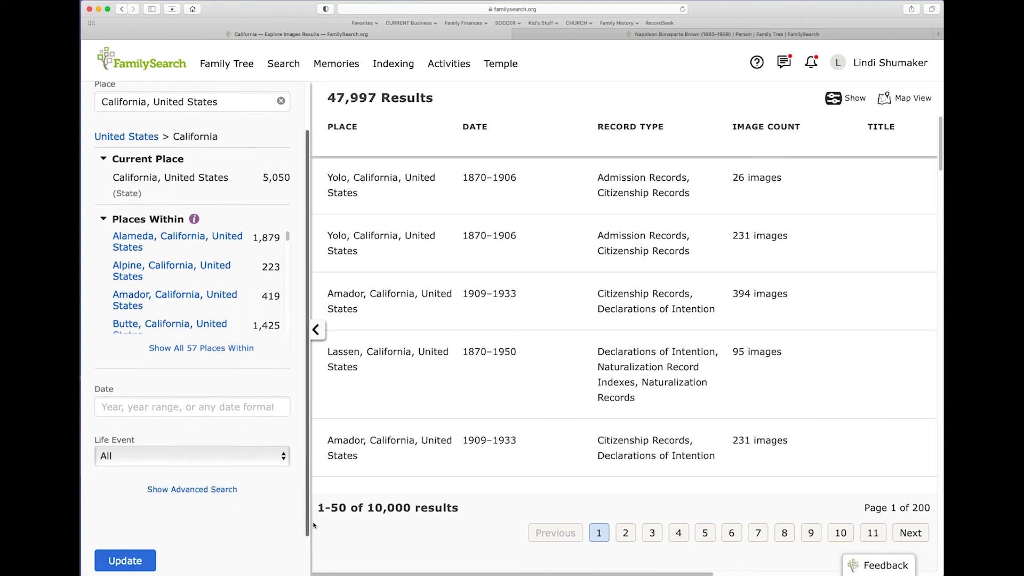
pyautogui.click(255, 453)
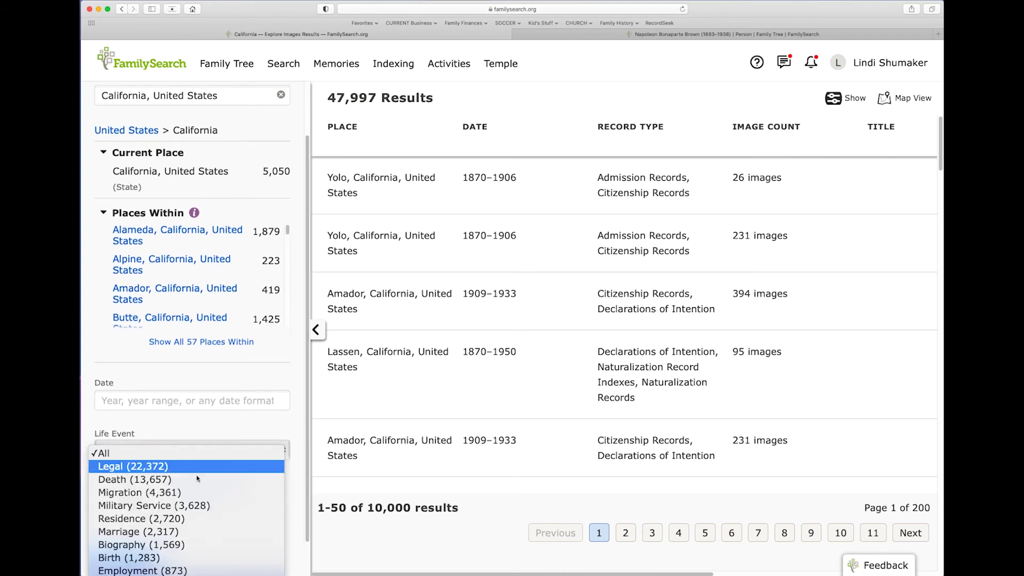
pyautogui.click(145, 558)
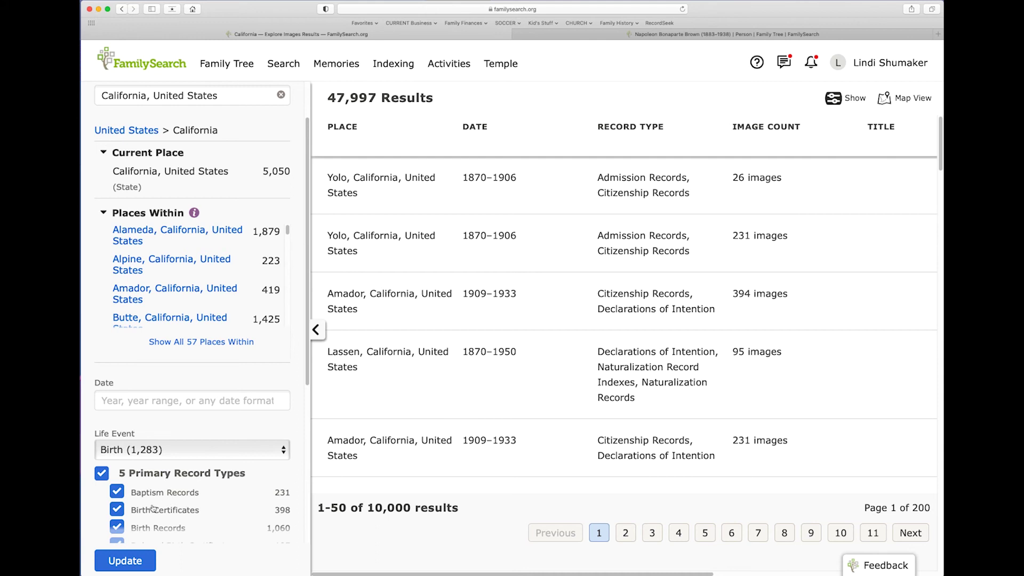
pyautogui.scroll(-2, 222, 454)
pyautogui.scroll(-5, 223, 445)
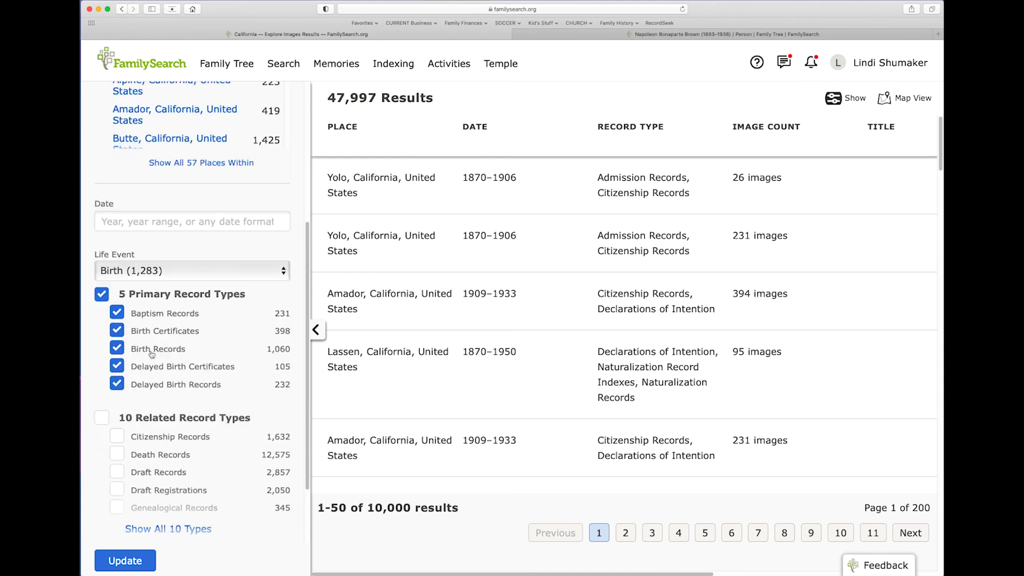
pyautogui.scroll(-2, 163, 401)
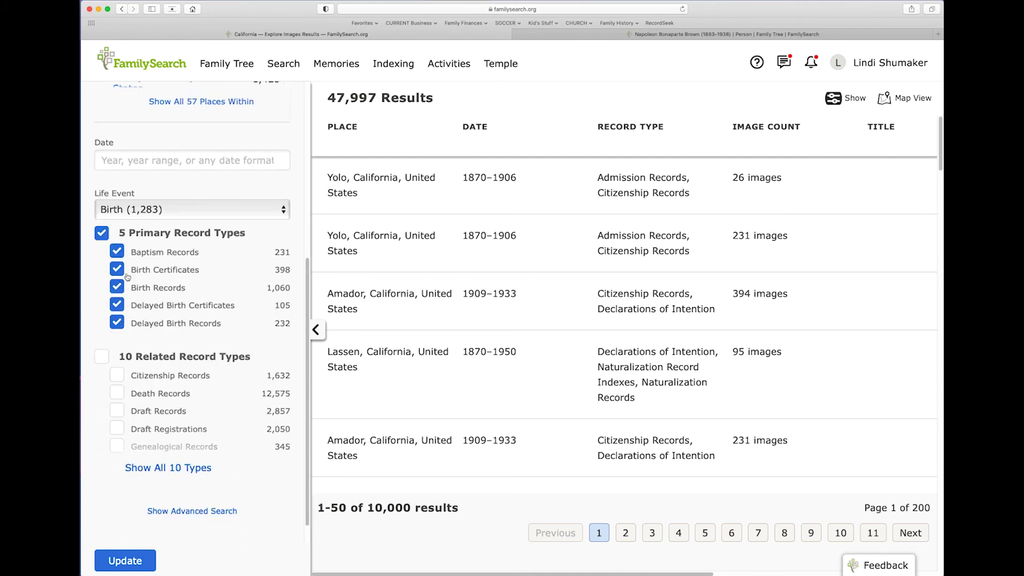
pyautogui.click(123, 566)
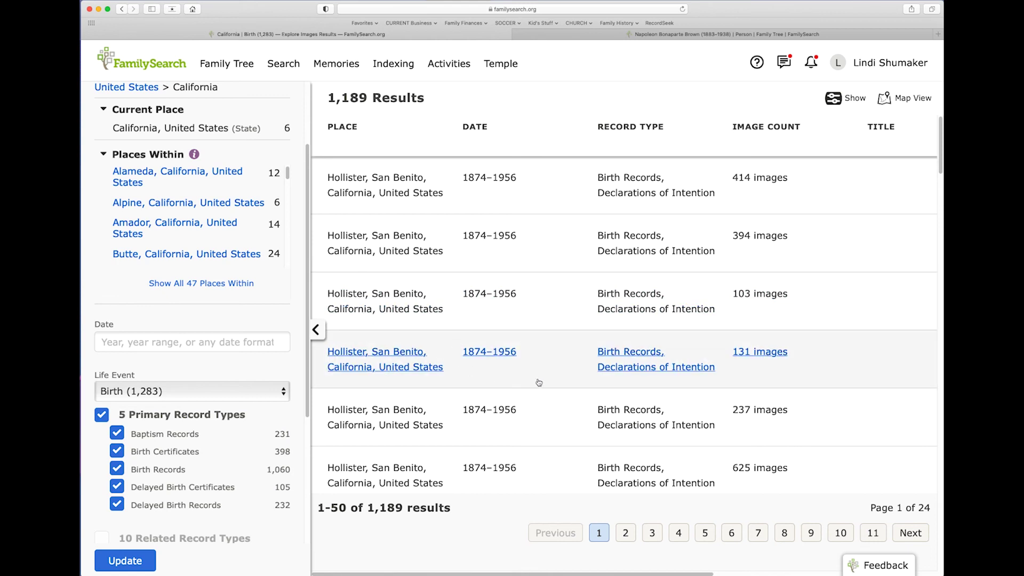
# Step: Open the 131-image Hollister, San Benito birth records group from 1874–1956 and examine the handwritten index on image 8 up close
pyautogui.click(485, 353)
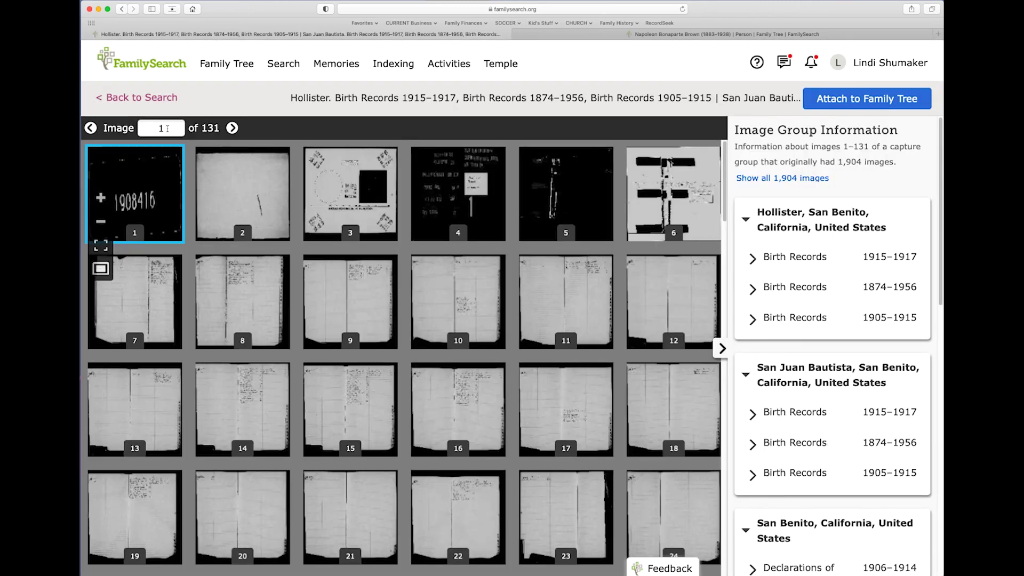
pyautogui.click(257, 313)
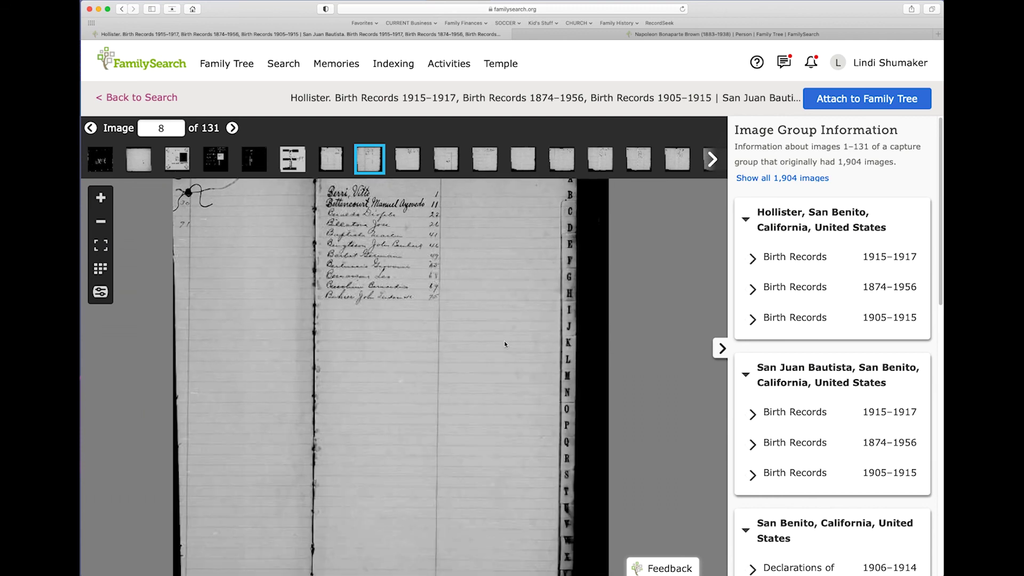
pyautogui.scroll(5, 504, 344)
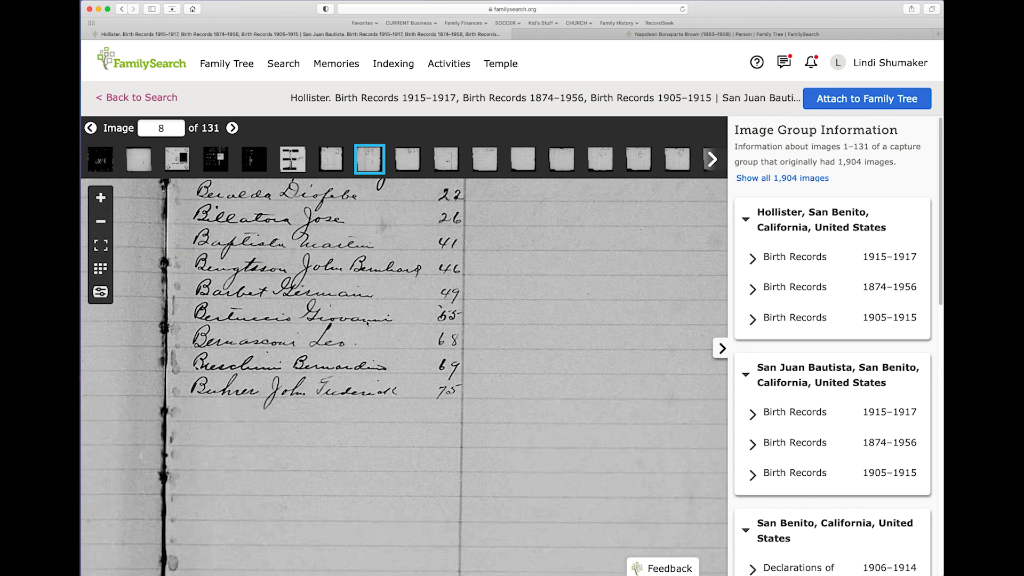
pyautogui.moveTo(367, 323); pyautogui.dragTo(419, 427)
pyautogui.moveTo(392, 336); pyautogui.dragTo(399, 377)
pyautogui.scroll(1, 398, 377)
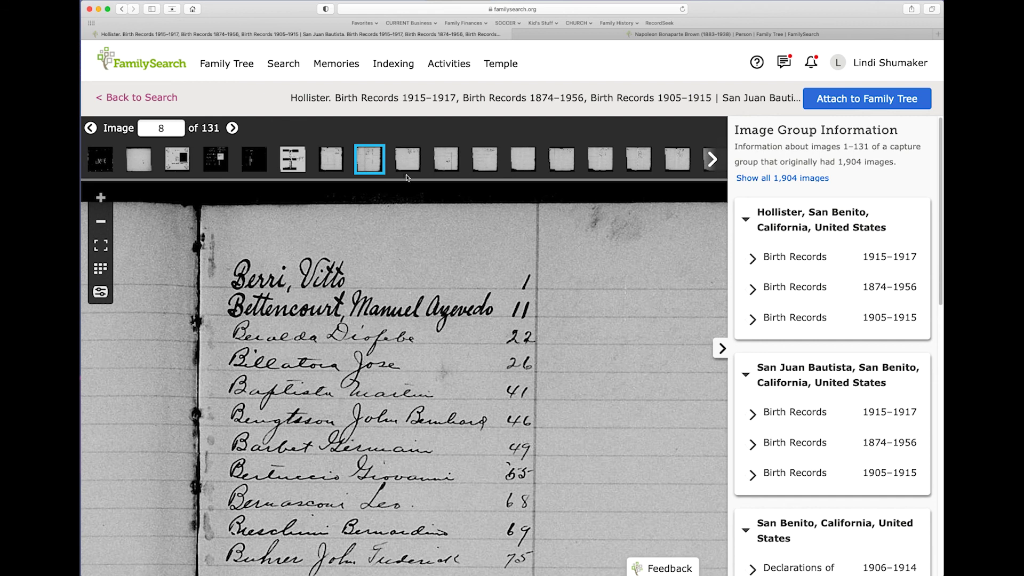
# Step: Go to image 9 and start attaching it to the Family Tree with the default source title, up to the person selection list
pyautogui.click(232, 128)
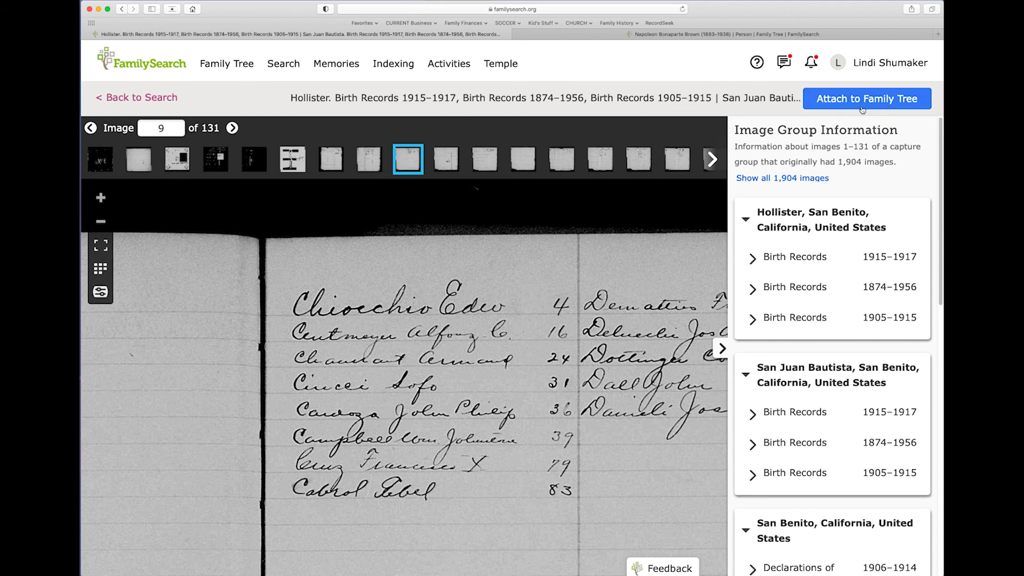
pyautogui.click(856, 106)
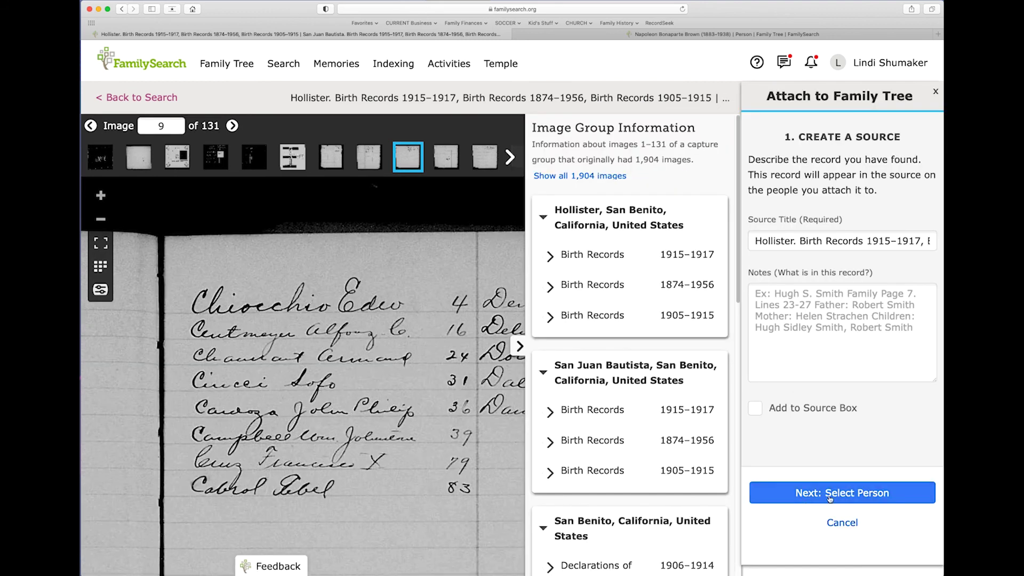
pyautogui.click(829, 496)
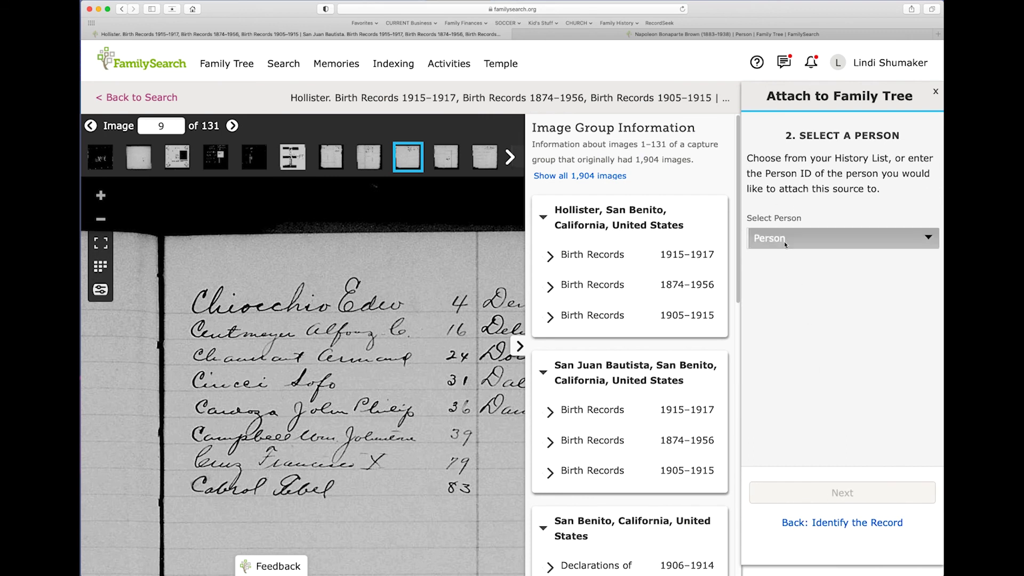
pyautogui.click(785, 241)
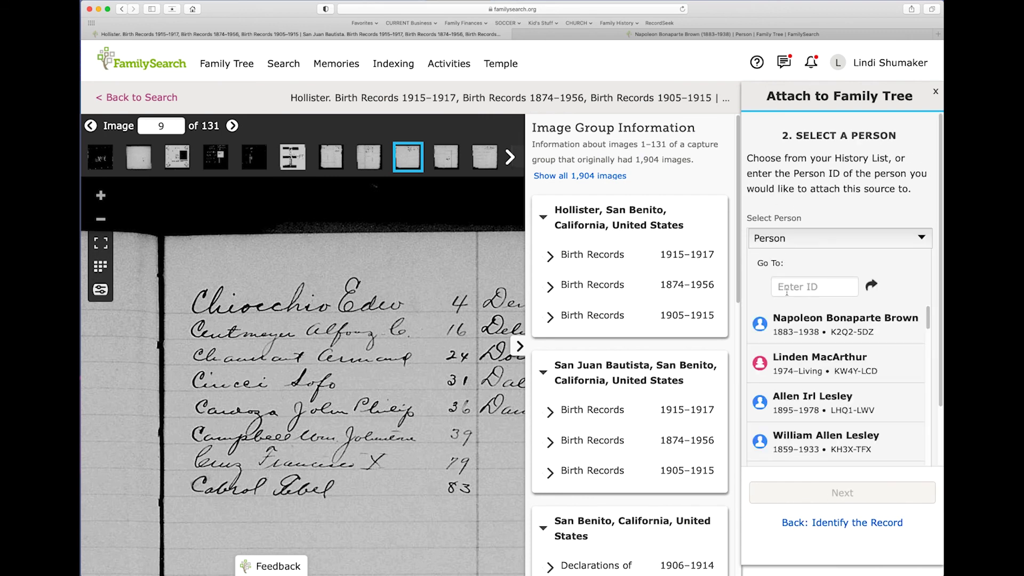